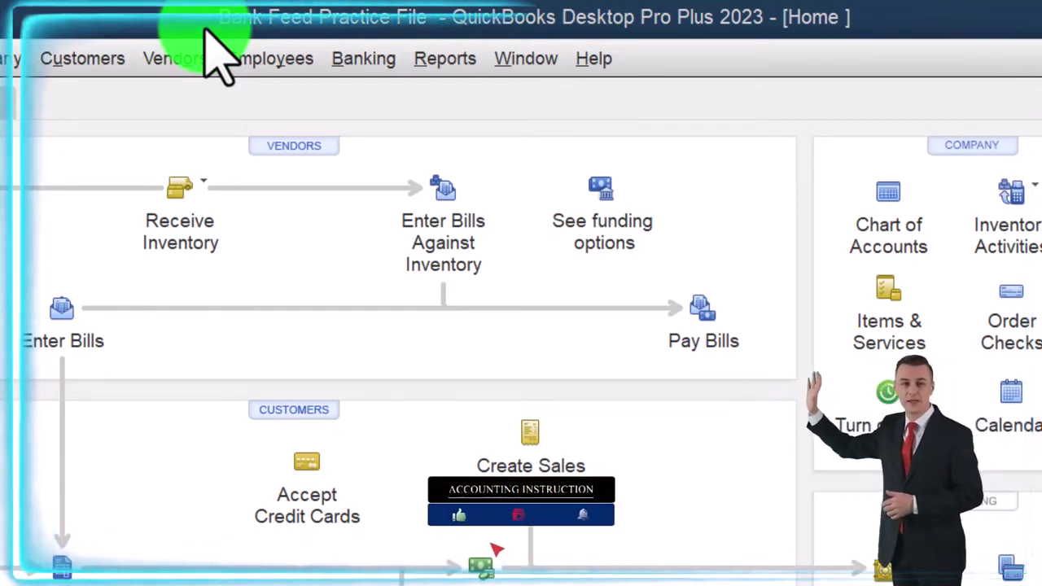
Open the company file's Chart of Accounts list
{"action": "left_click", "coordinate": [350, 60]}
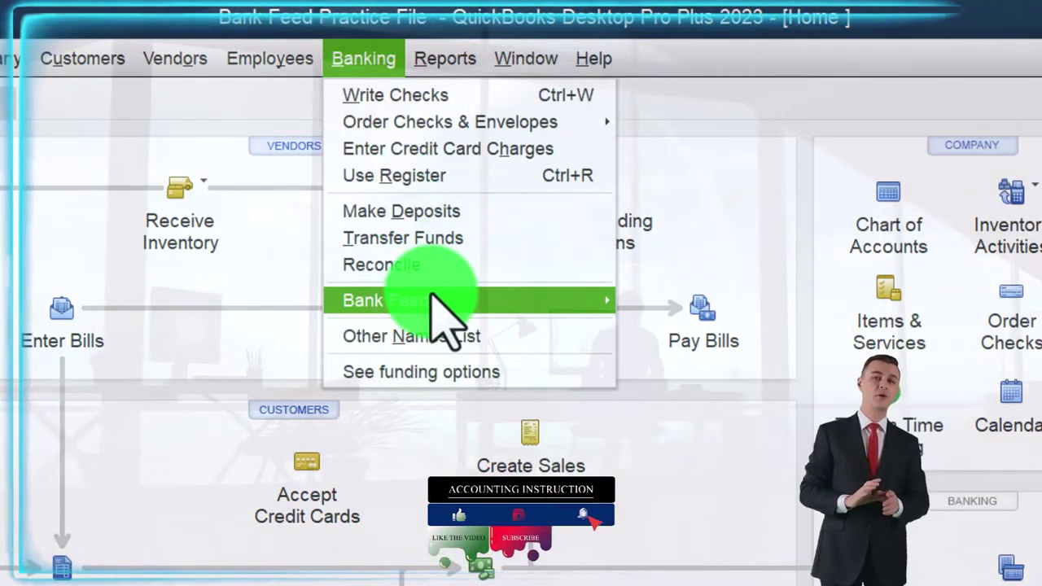
{"action": "mouse_move", "coordinate": [440, 300]}
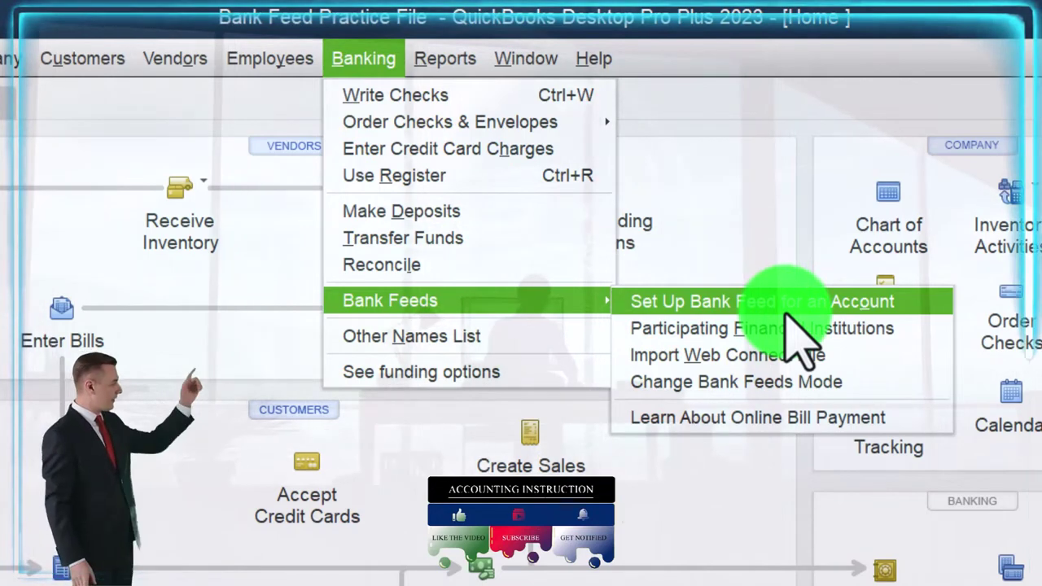
{"action": "left_click", "coordinate": [135, 102]}
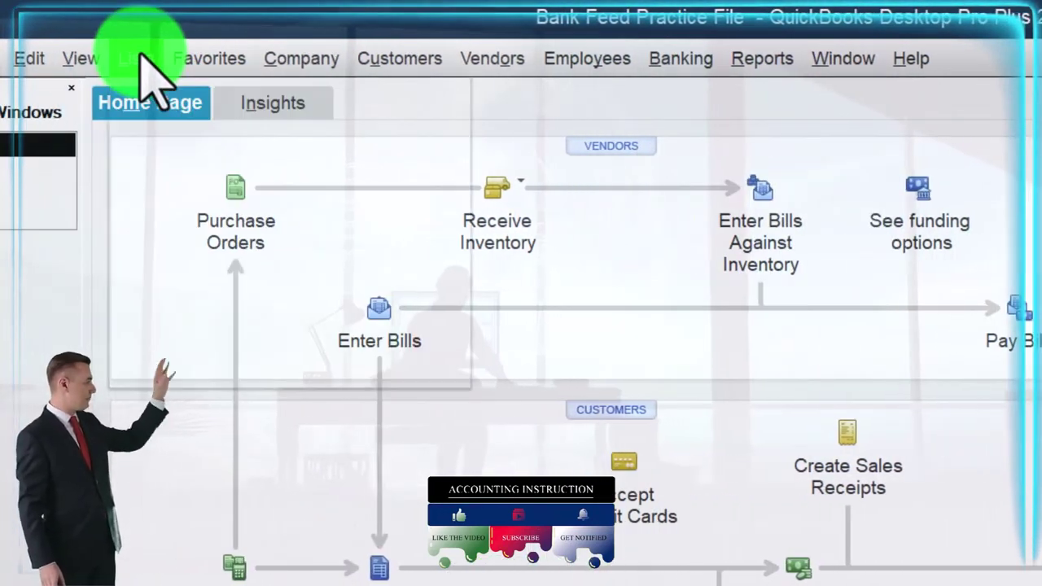
{"action": "left_click", "coordinate": [116, 57]}
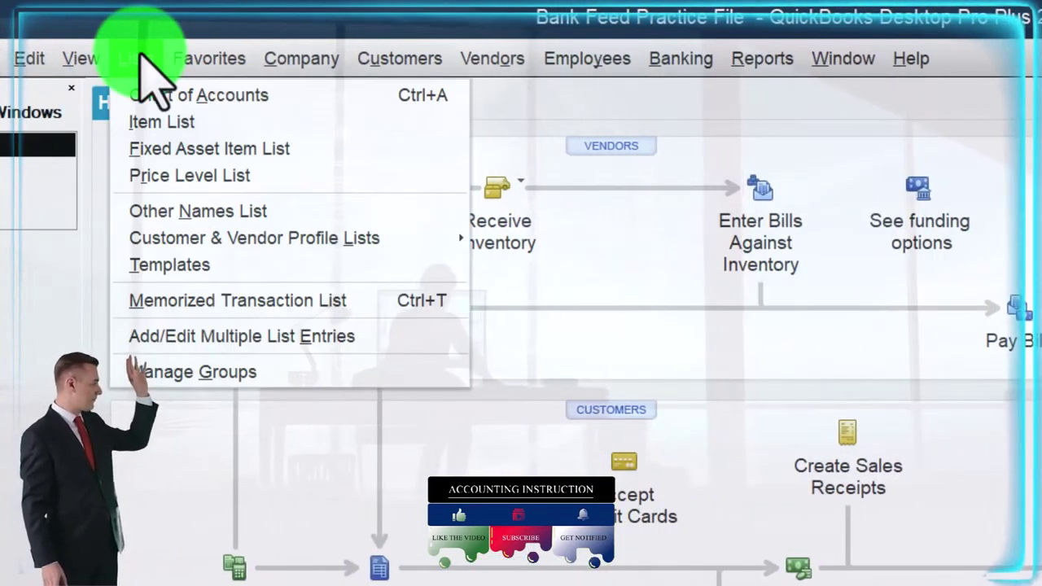
{"action": "left_click", "coordinate": [347, 104]}
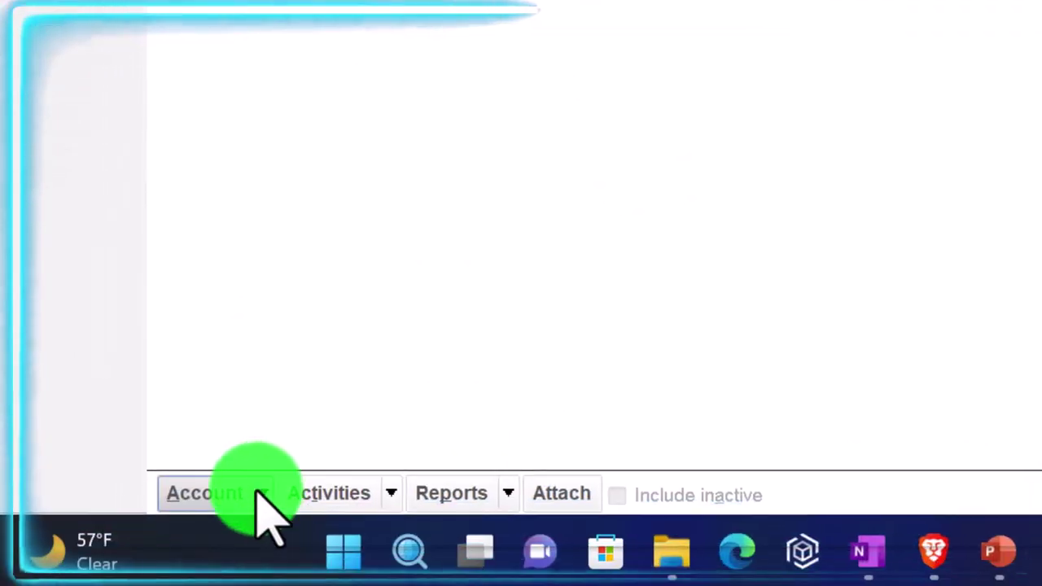
{"action": "left_click", "coordinate": [259, 492]}
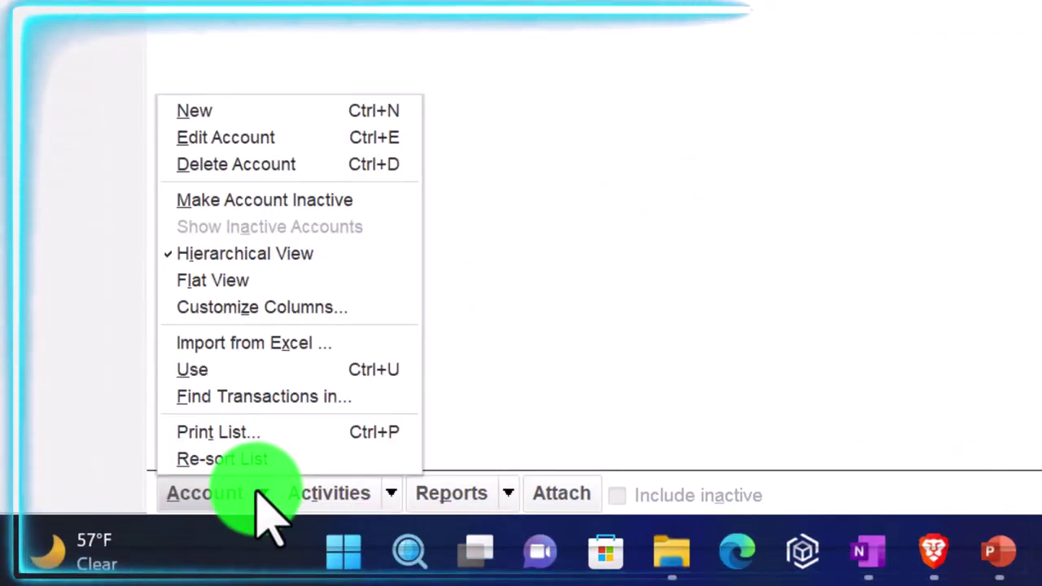
{"action": "left_click", "coordinate": [190, 111]}
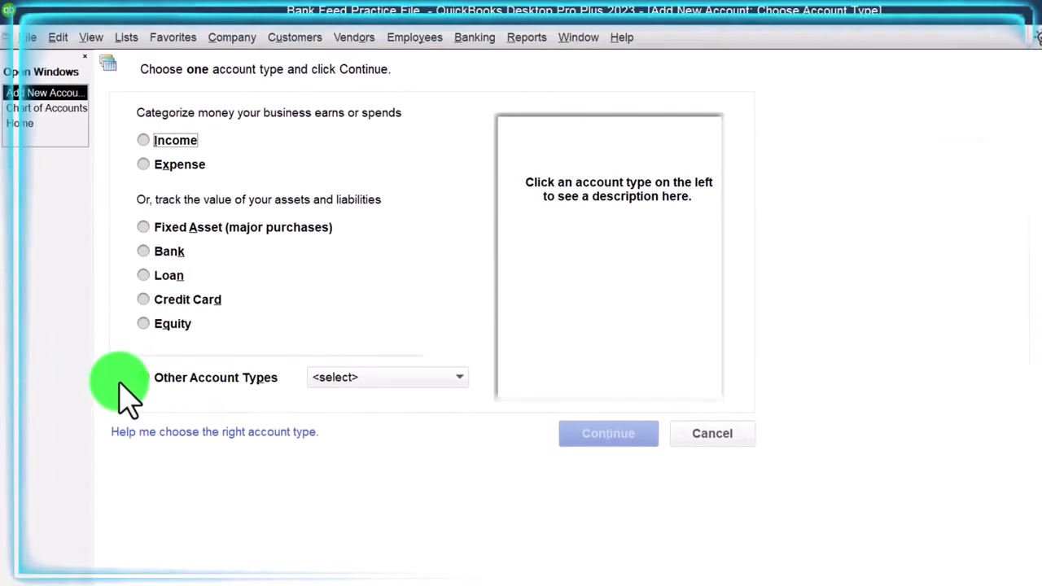
{"action": "left_click", "coordinate": [147, 250]}
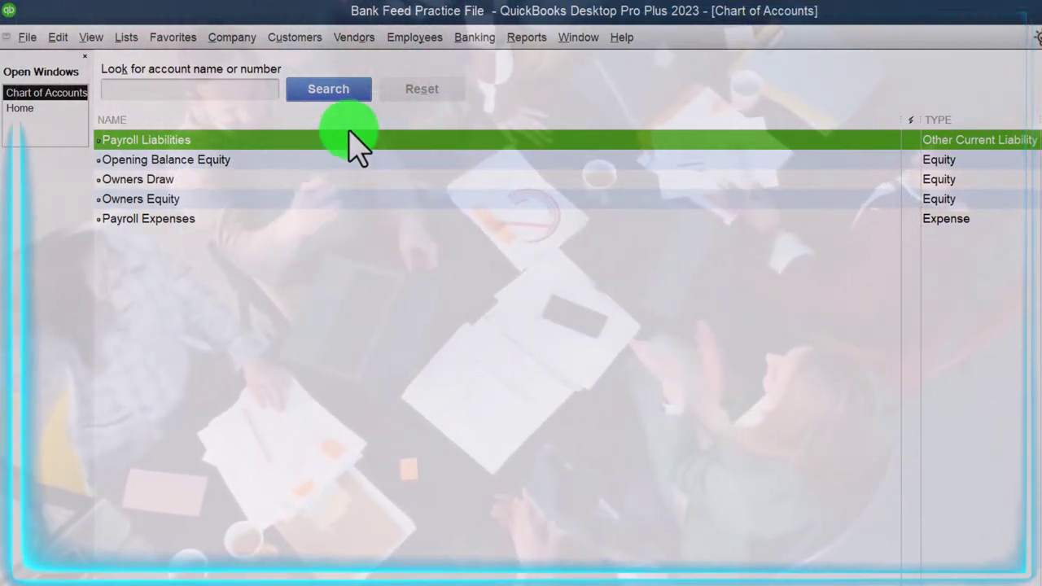
{"action": "left_click", "coordinate": [524, 37]}
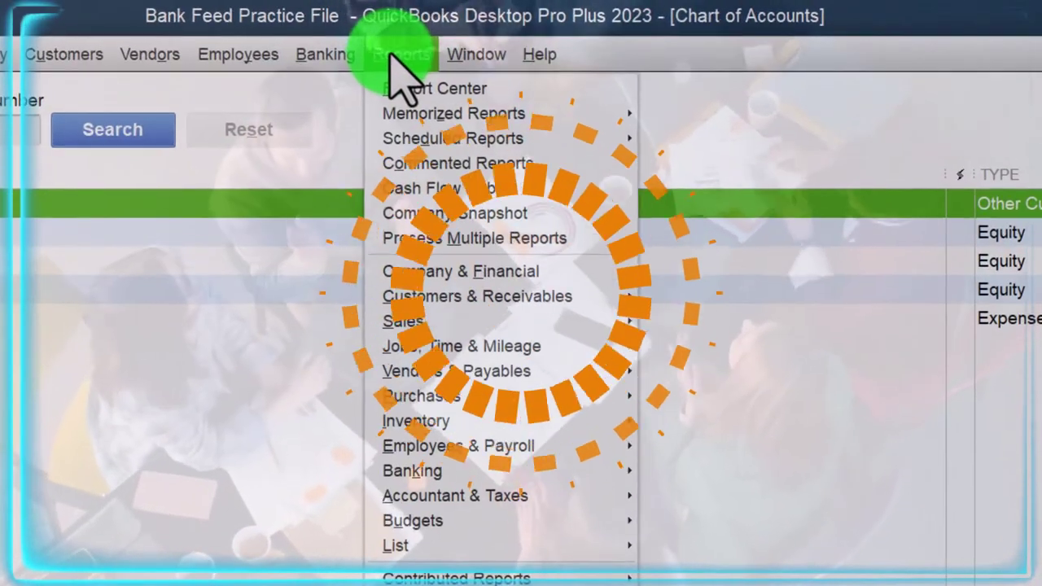
{"action": "mouse_move", "coordinate": [310, 54]}
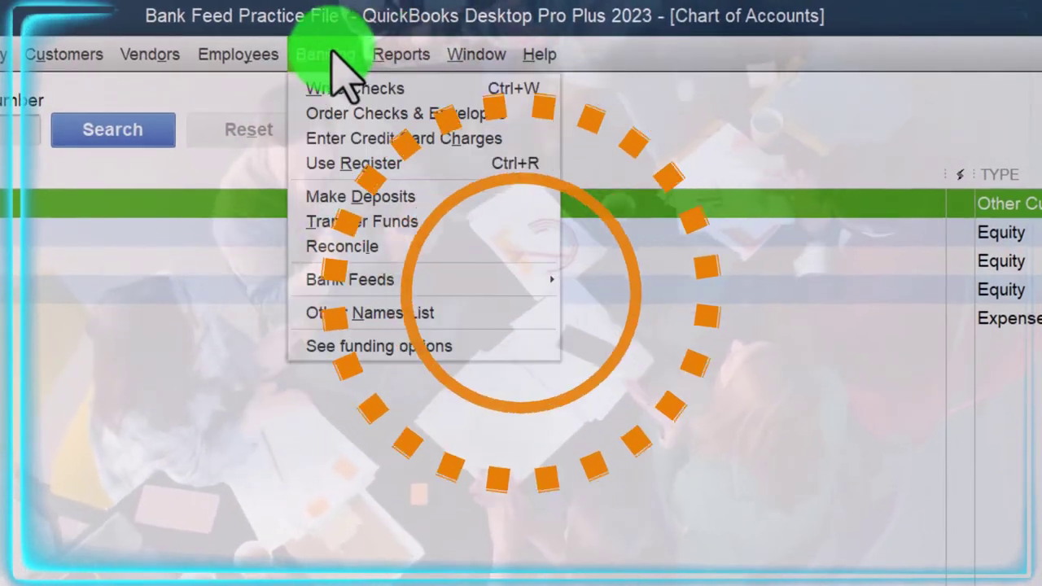
{"action": "mouse_move", "coordinate": [338, 279]}
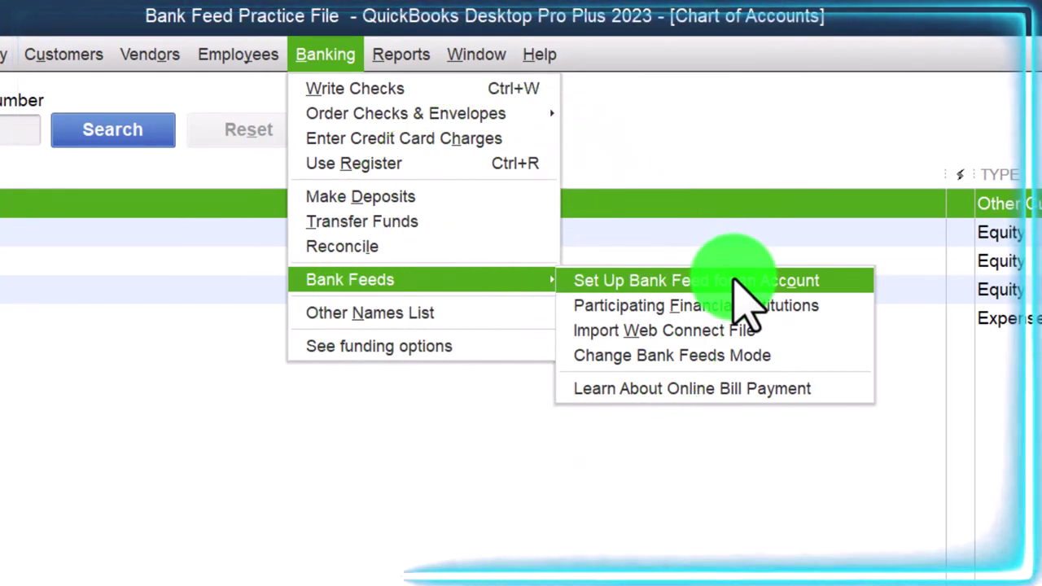
{"action": "left_click", "coordinate": [632, 355]}
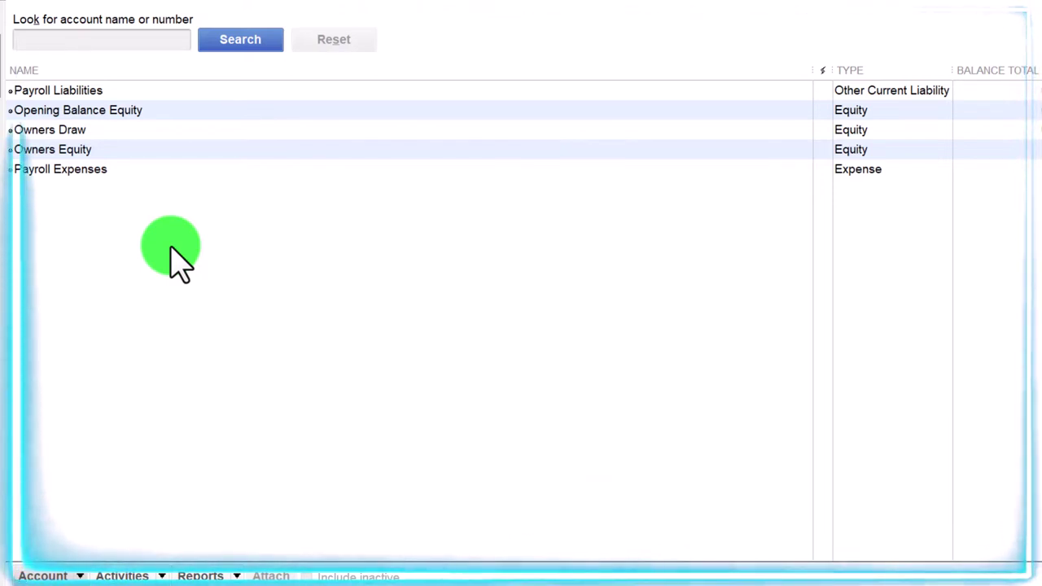
{"action": "left_click", "coordinate": [48, 575]}
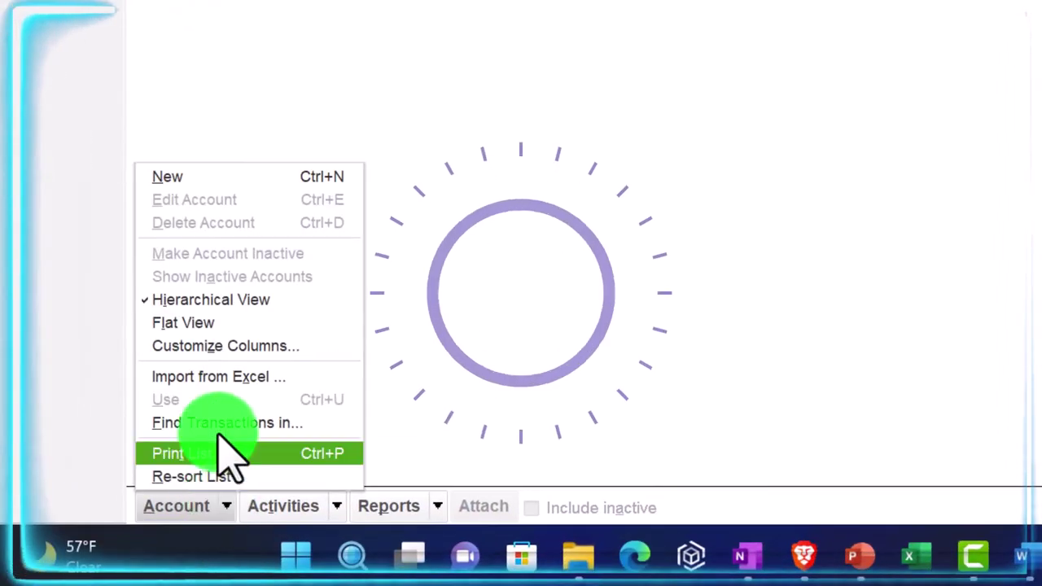
{"action": "left_click", "coordinate": [182, 185]}
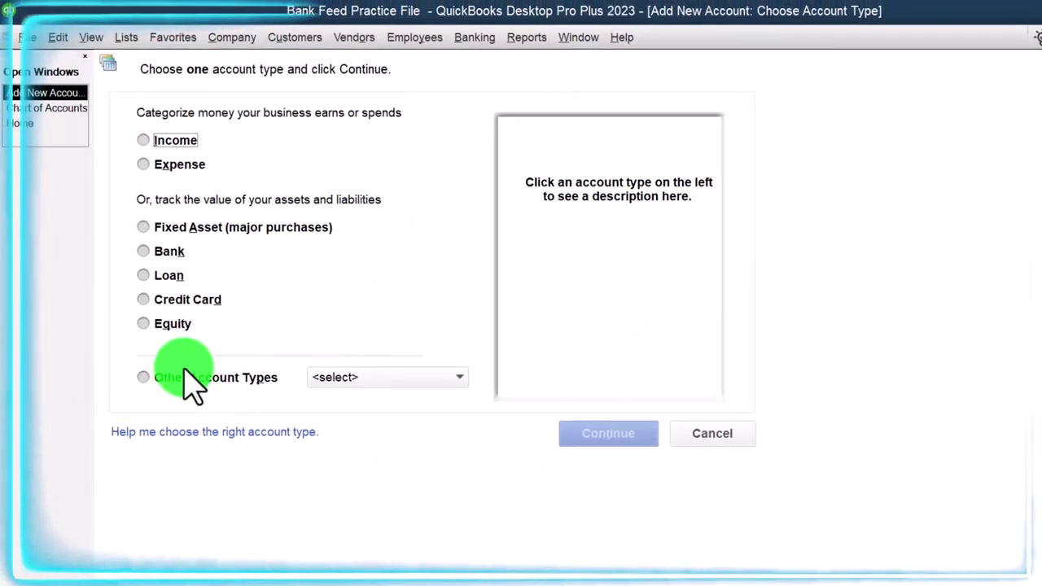
{"action": "left_click", "coordinate": [146, 252]}
{"action": "left_click", "coordinate": [602, 434]}
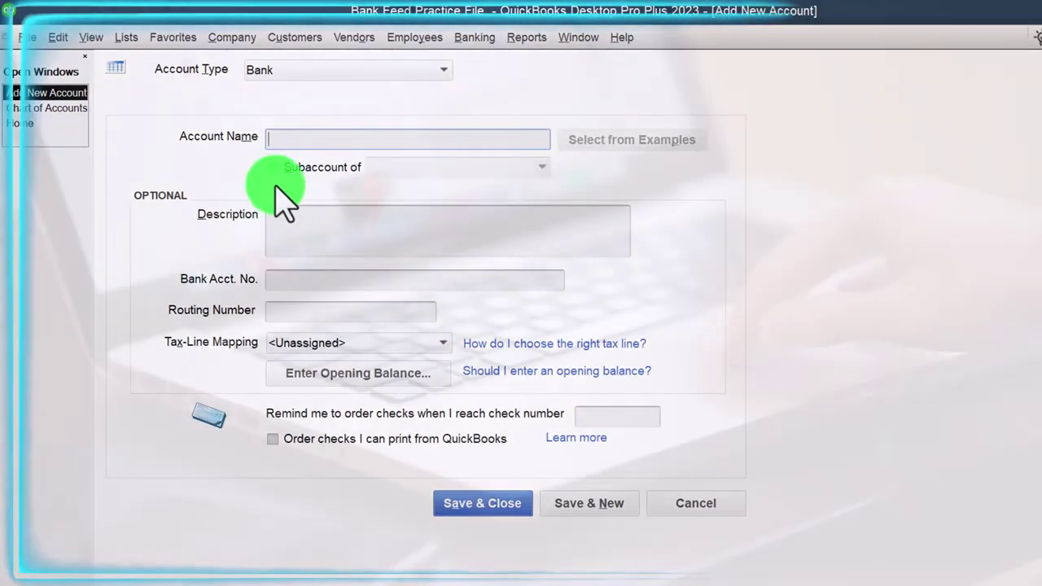
{"action": "left_click", "coordinate": [274, 169]}
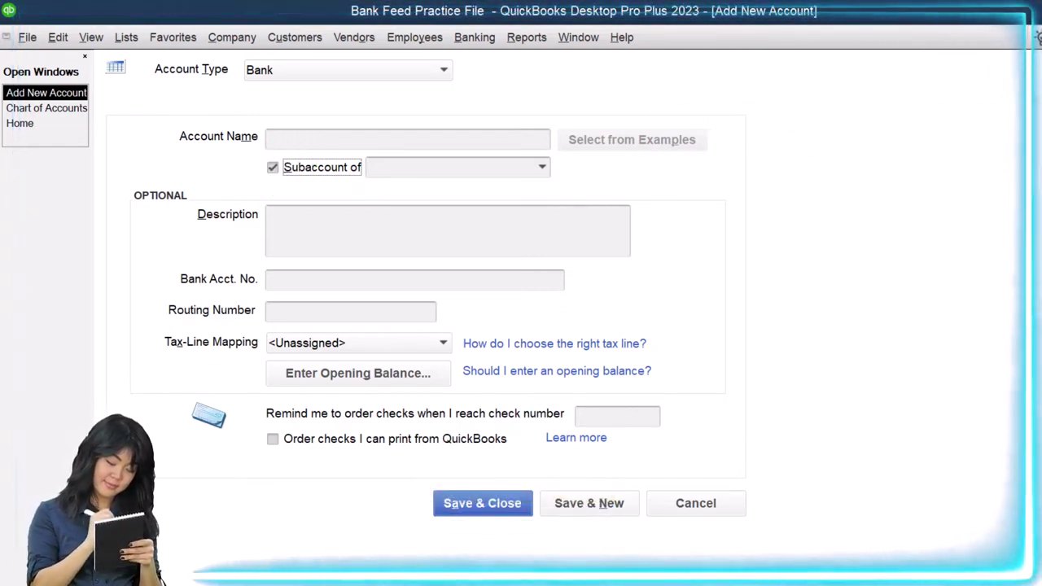
{"action": "key", "text": "Escape"}
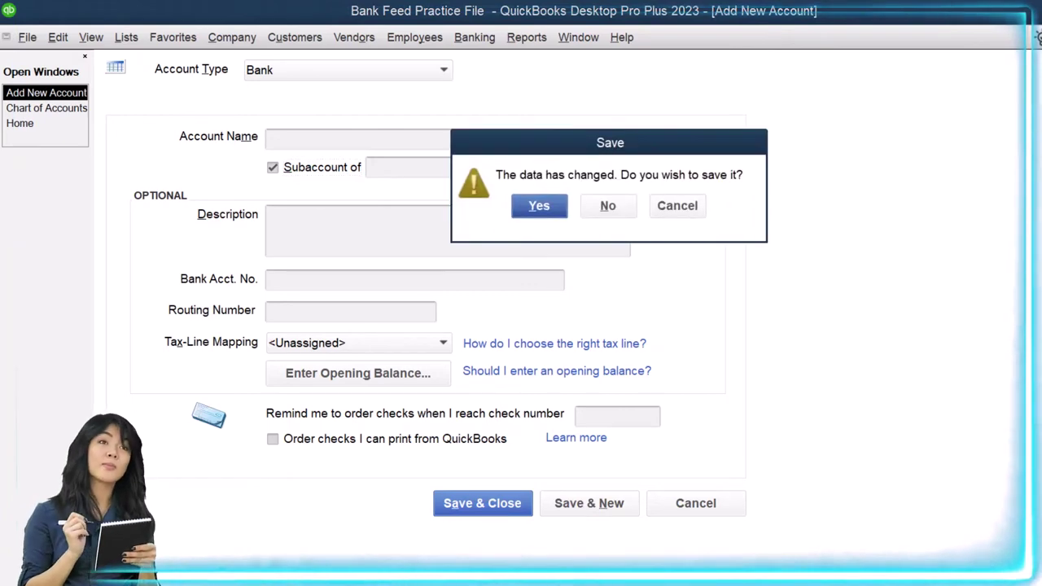
{"action": "left_click", "coordinate": [604, 209]}
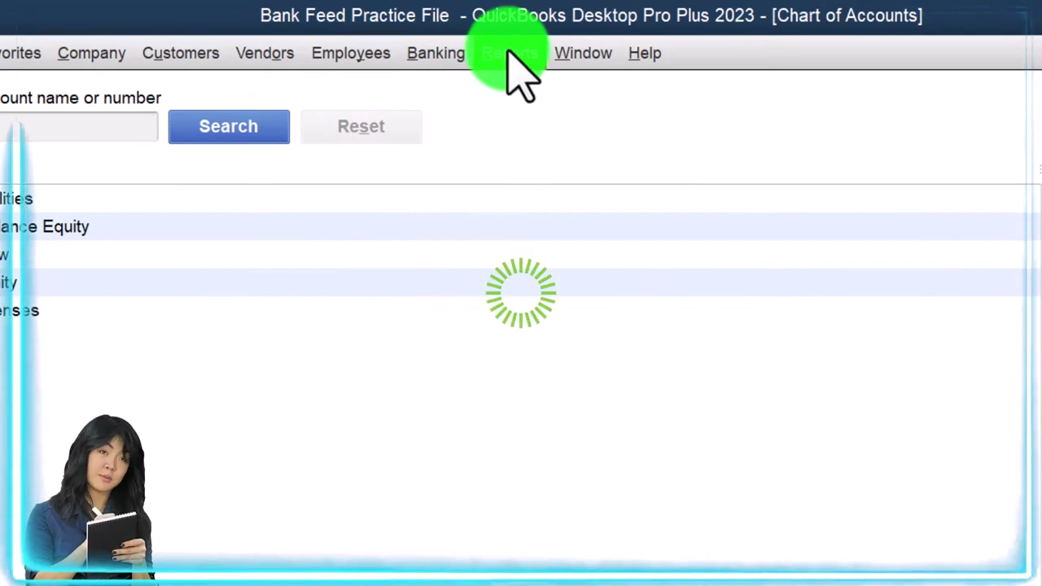
Start the bank feed setup for an account, agreeing to temporarily close all open windows, and reposition the setup window
{"action": "left_click", "coordinate": [458, 53]}
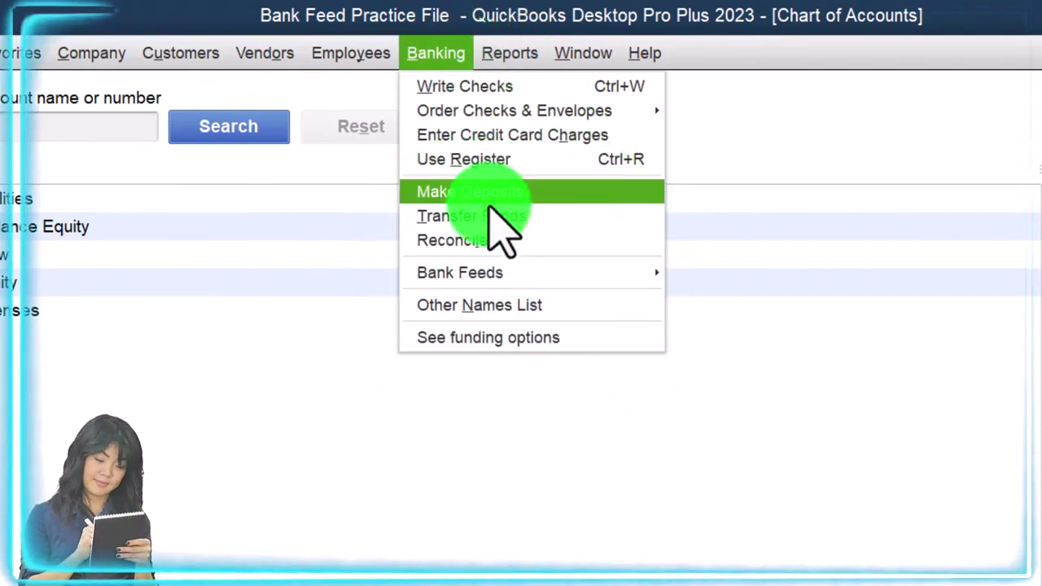
{"action": "mouse_move", "coordinate": [464, 272]}
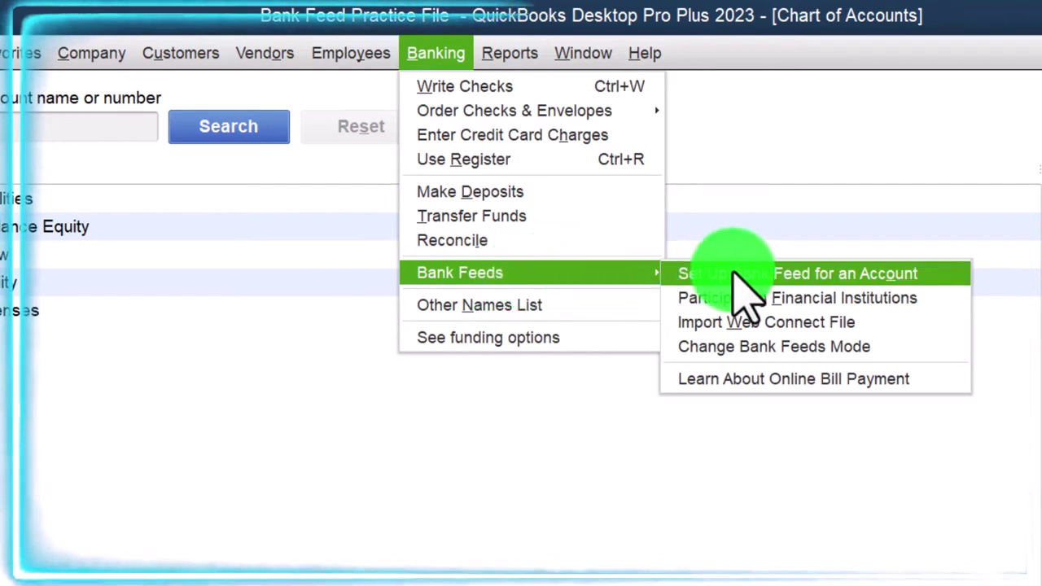
{"action": "left_click", "coordinate": [821, 274]}
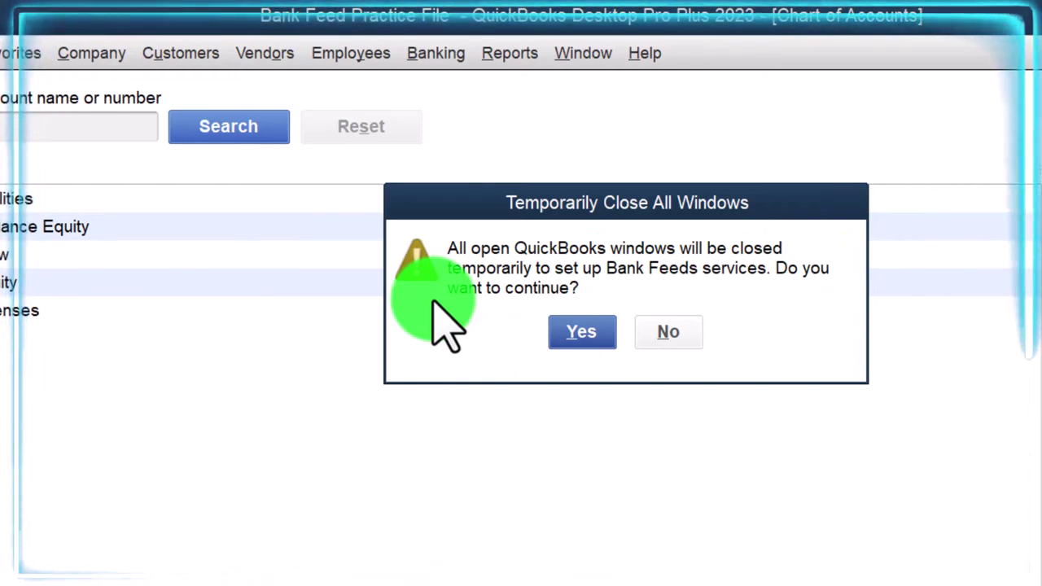
{"action": "left_click", "coordinate": [560, 329]}
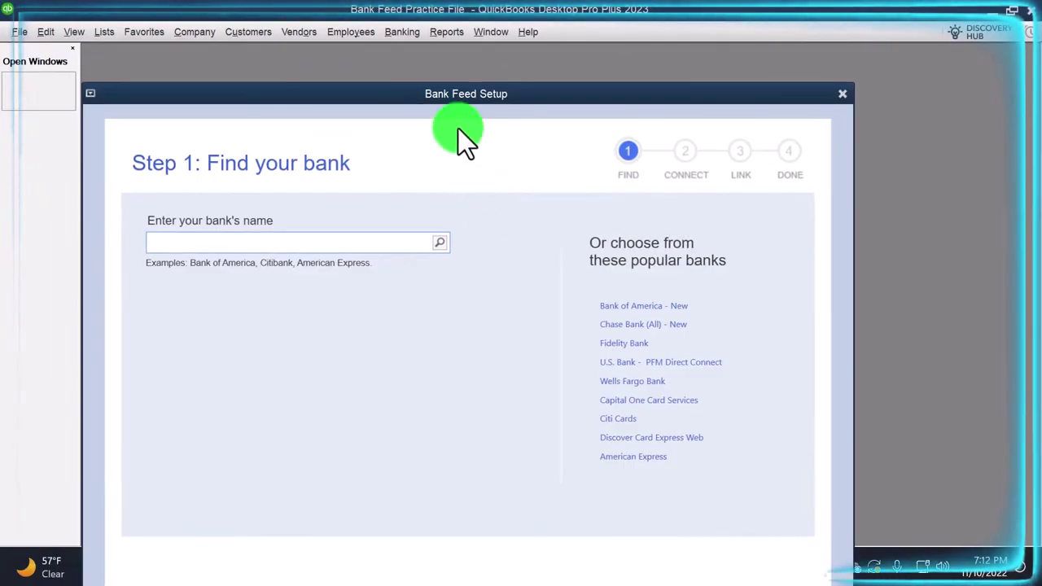
{"action": "left_click_drag", "start_coordinate": [419, 97], "coordinate": [428, 37]}
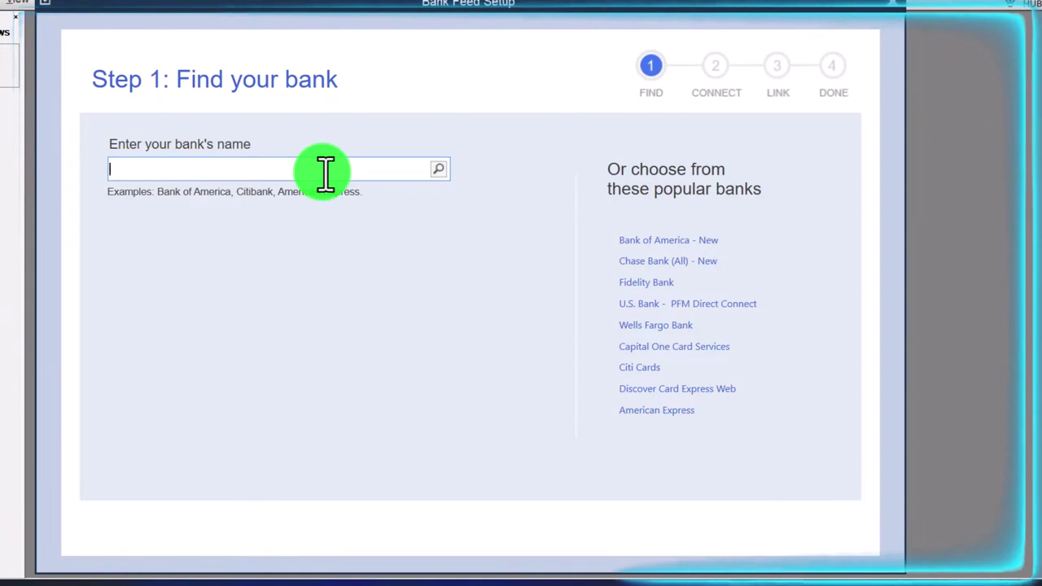
Search the bank feed setup's bank finder for "bank of ameri" and examine the matching institutions
{"action": "left_click", "coordinate": [326, 172]}
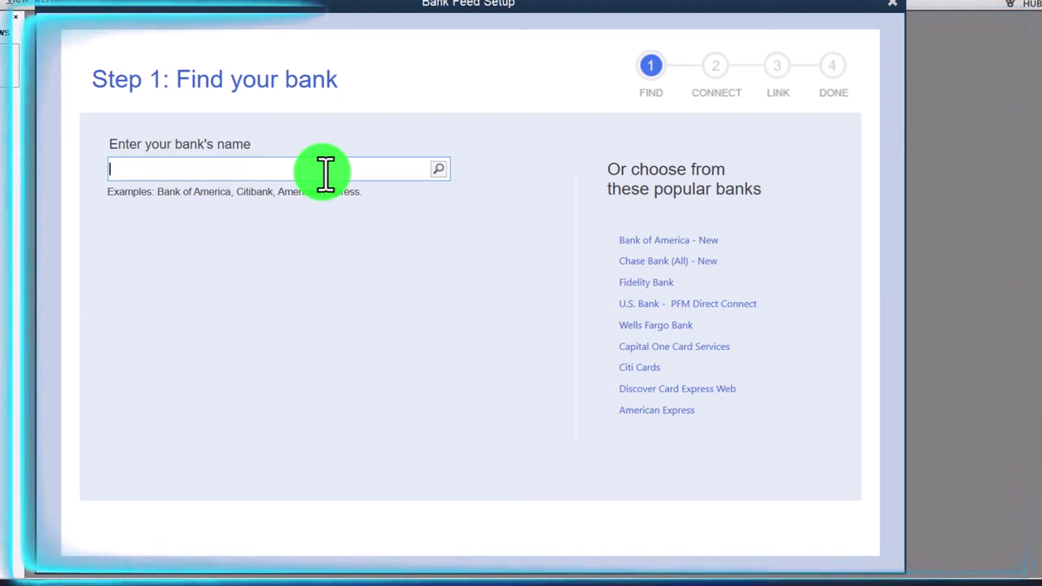
{"action": "left_click", "coordinate": [326, 171]}
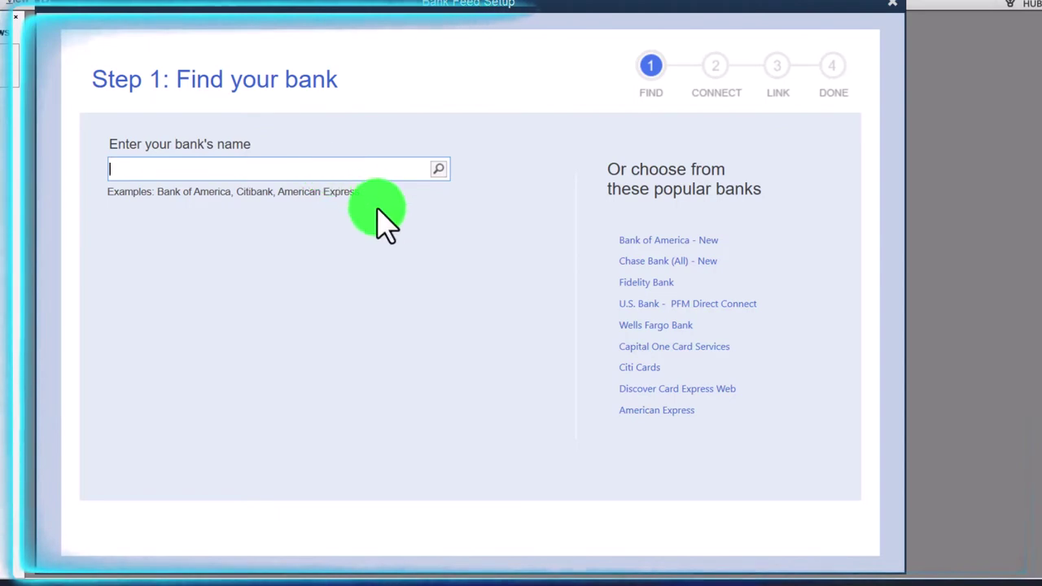
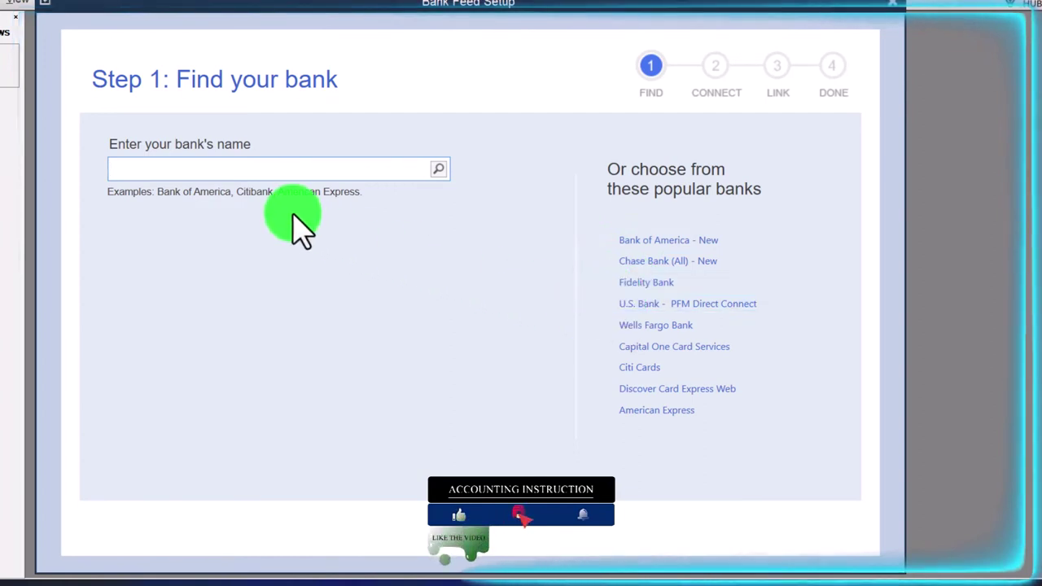
{"action": "left_click", "coordinate": [163, 165]}
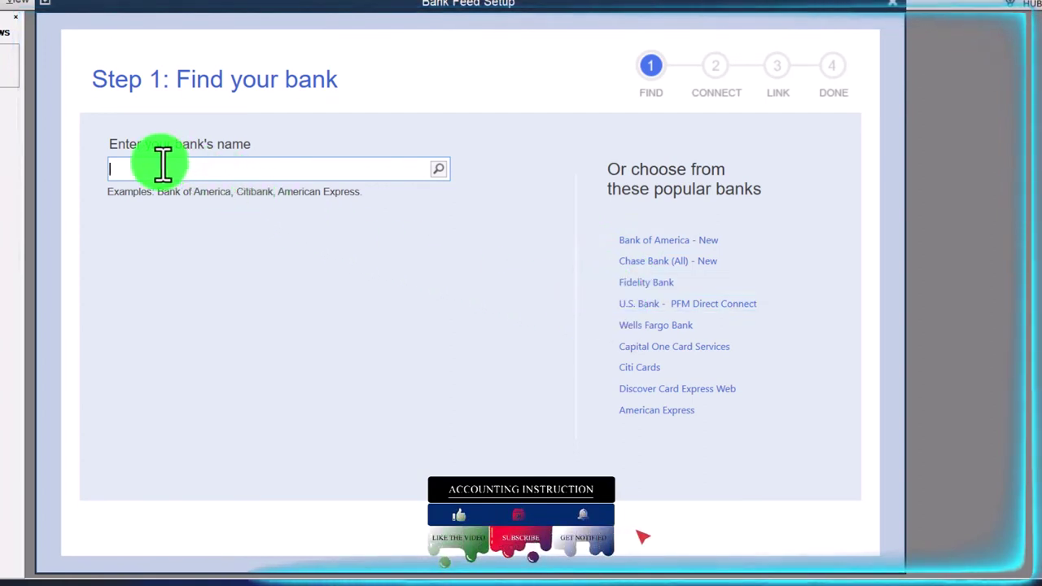
{"action": "type", "text": "ba"}
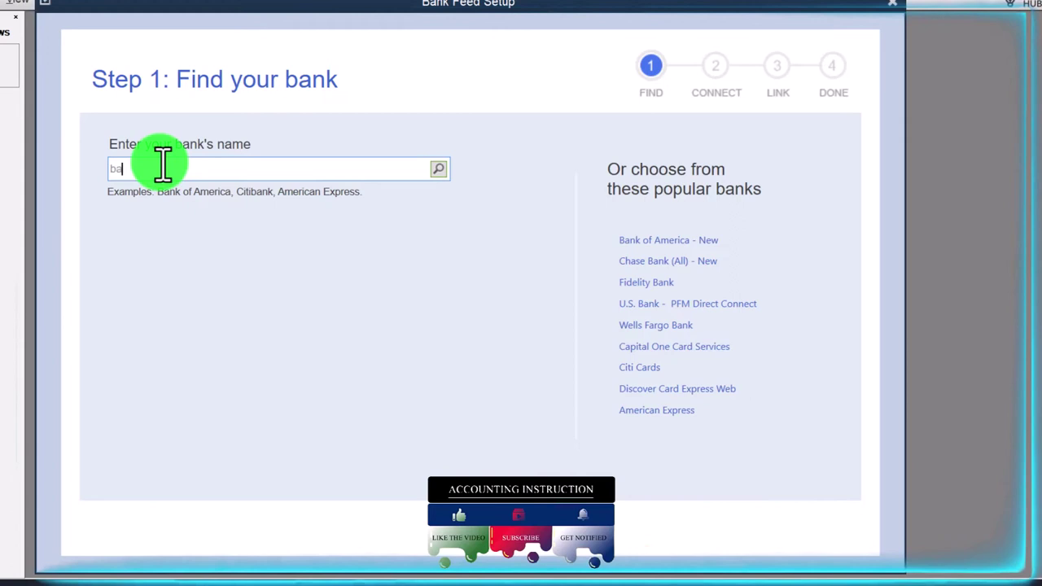
{"action": "type", "text": "nk"}
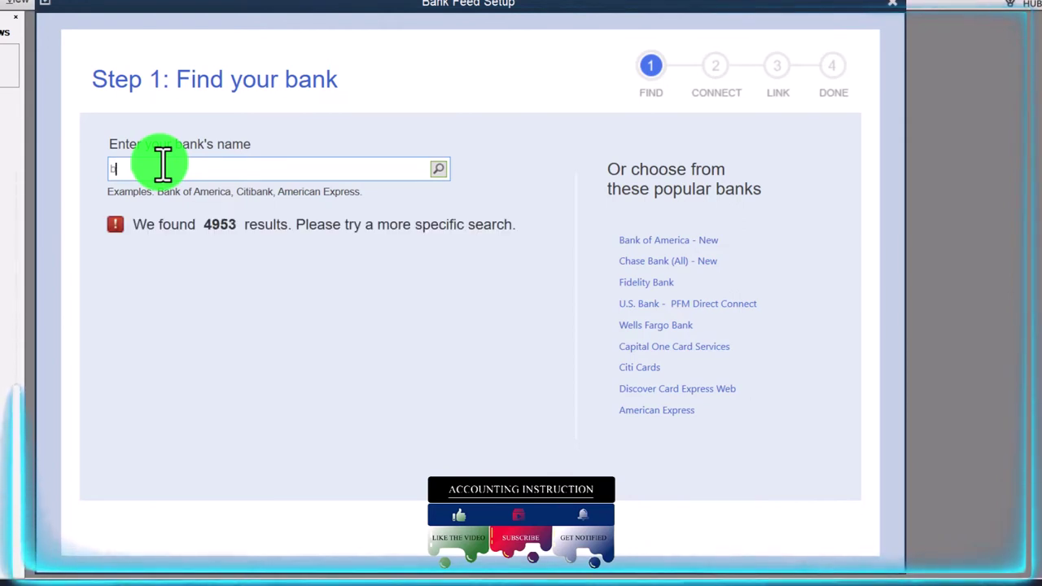
{"action": "key", "text": "BackSpace"}
{"action": "type", "text": "bank"}
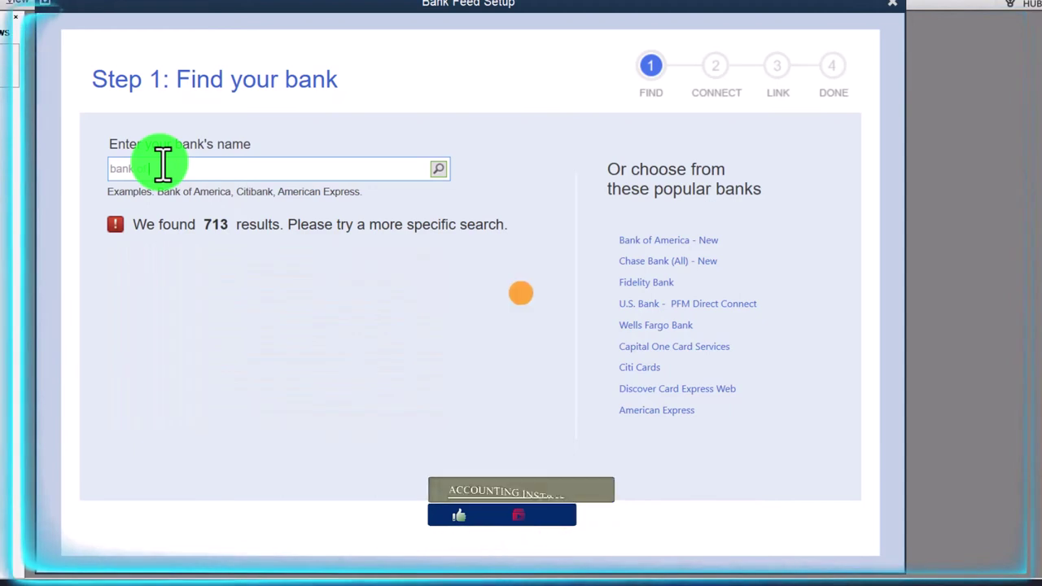
{"action": "type", "text": " of ameri"}
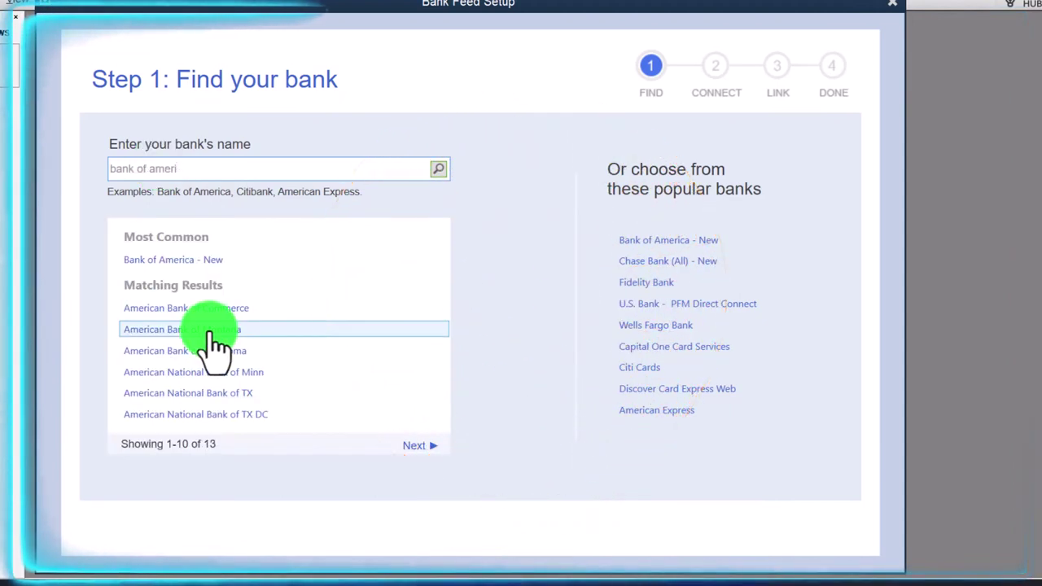
{"action": "scroll", "coordinate": [211, 342], "scroll_direction": "down", "scroll_amount": 1}
{"action": "type", "text": "i"}
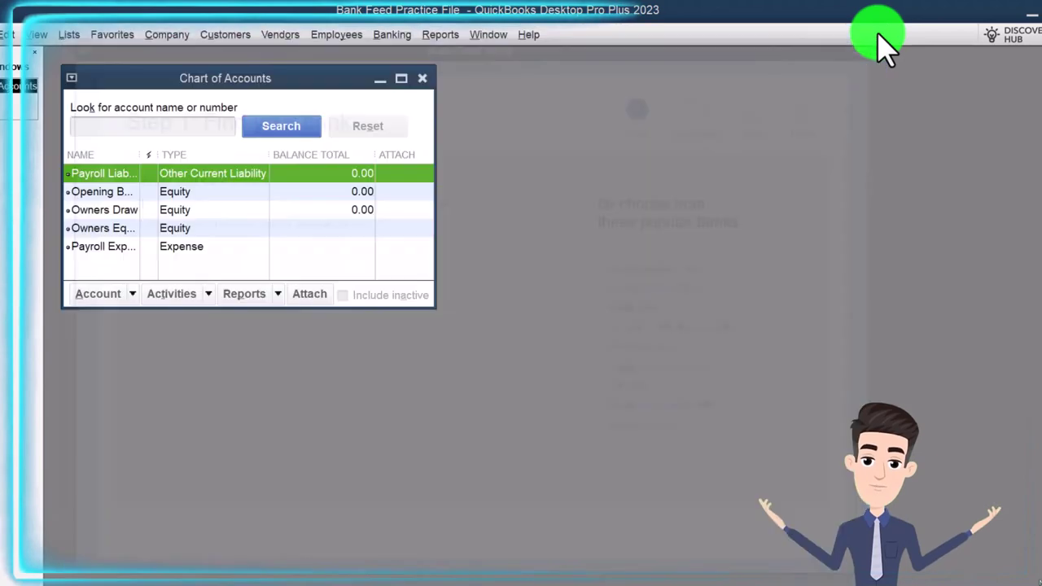
Close the bank feed setup and maximize the Chart of Accounts window
{"action": "left_click", "coordinate": [880, 36]}
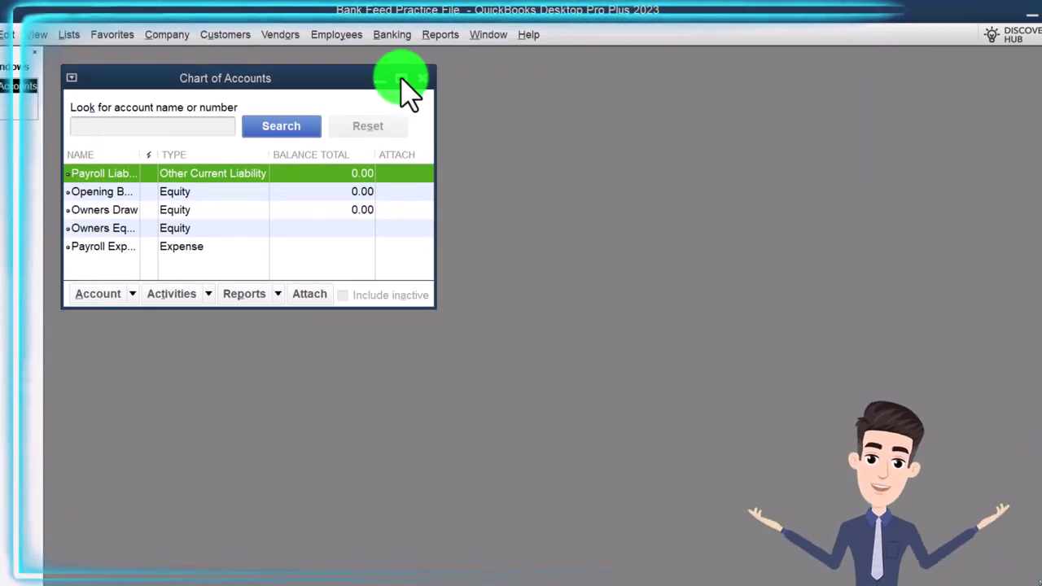
{"action": "mouse_move", "coordinate": [407, 91]}
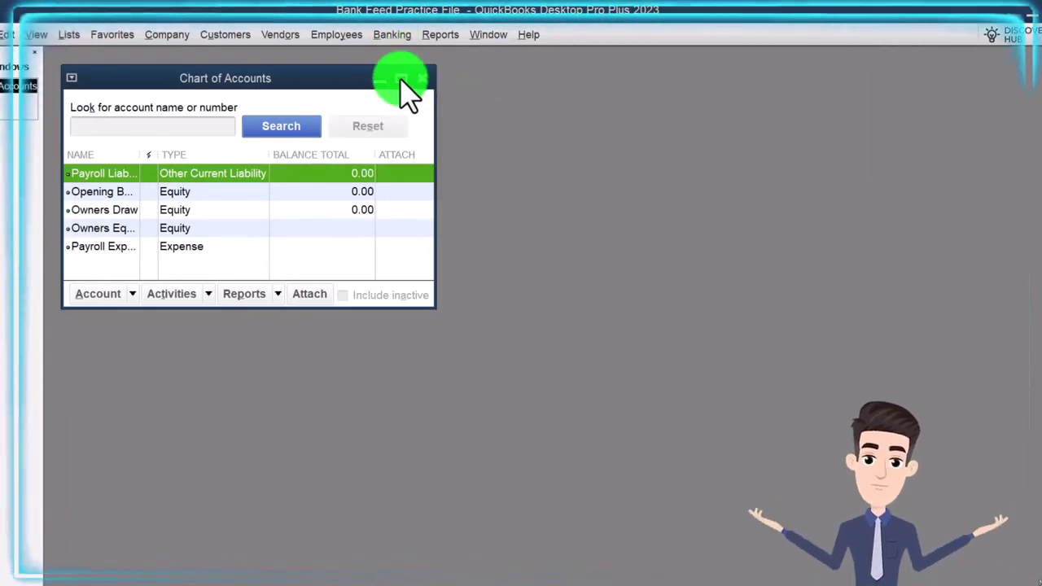
{"action": "left_click", "coordinate": [402, 78]}
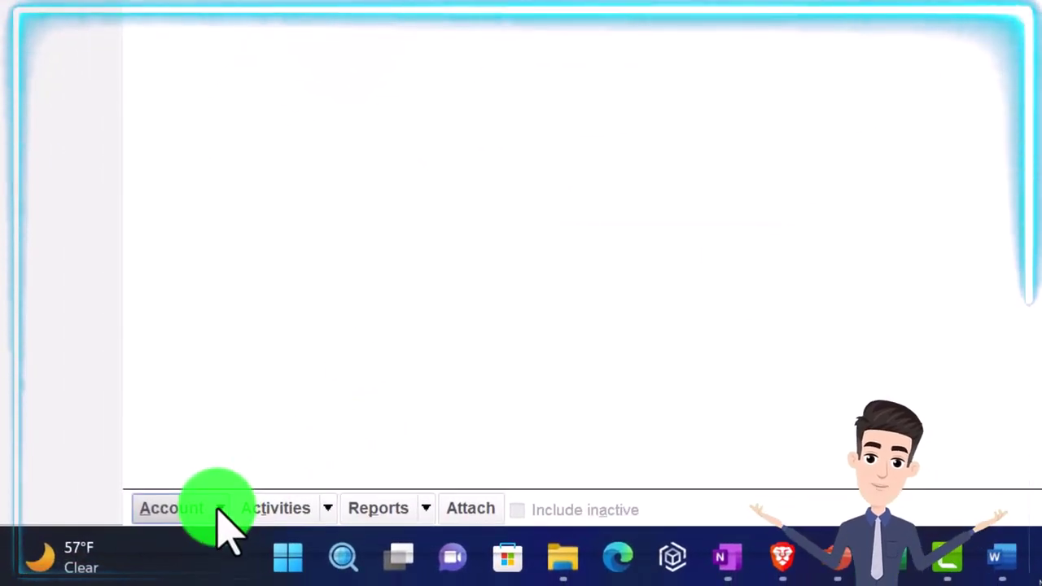
Create a new Bank-type account named "Checking Account" in the Chart of Accounts, leaving the optional details blank, and save it
{"action": "left_click", "coordinate": [218, 510]}
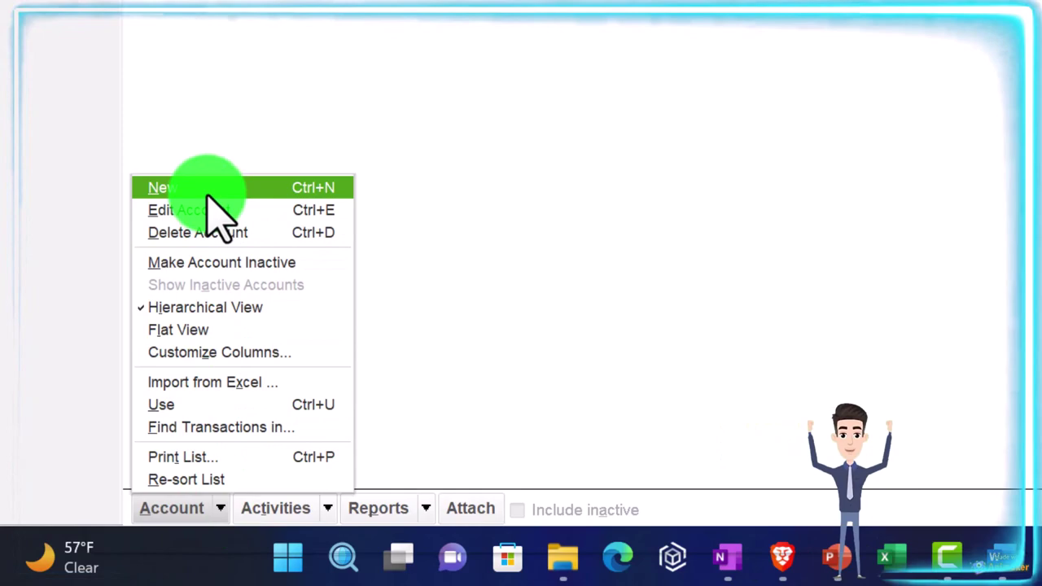
{"action": "left_click", "coordinate": [208, 195]}
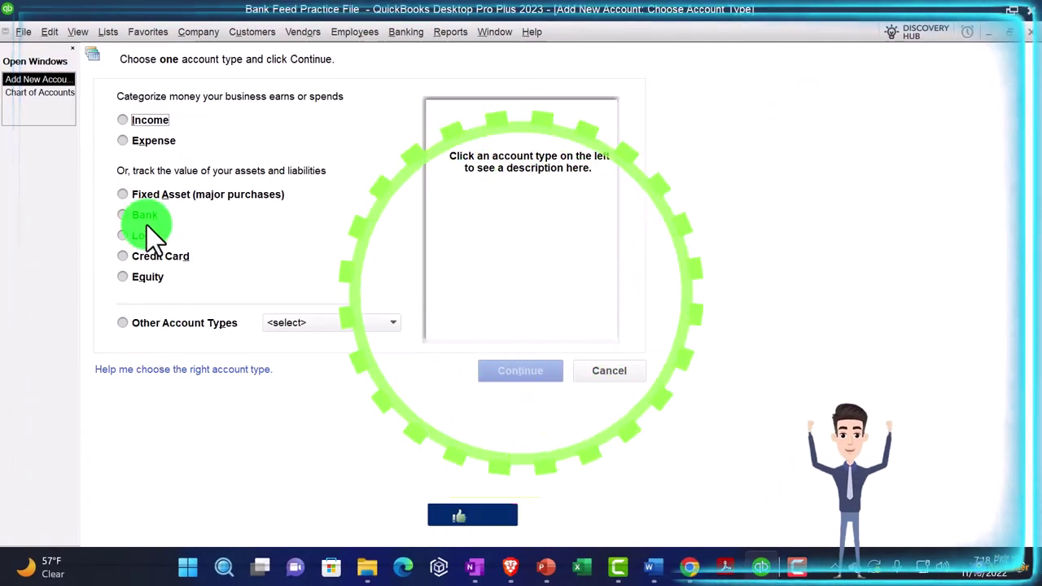
{"action": "left_click", "coordinate": [123, 215]}
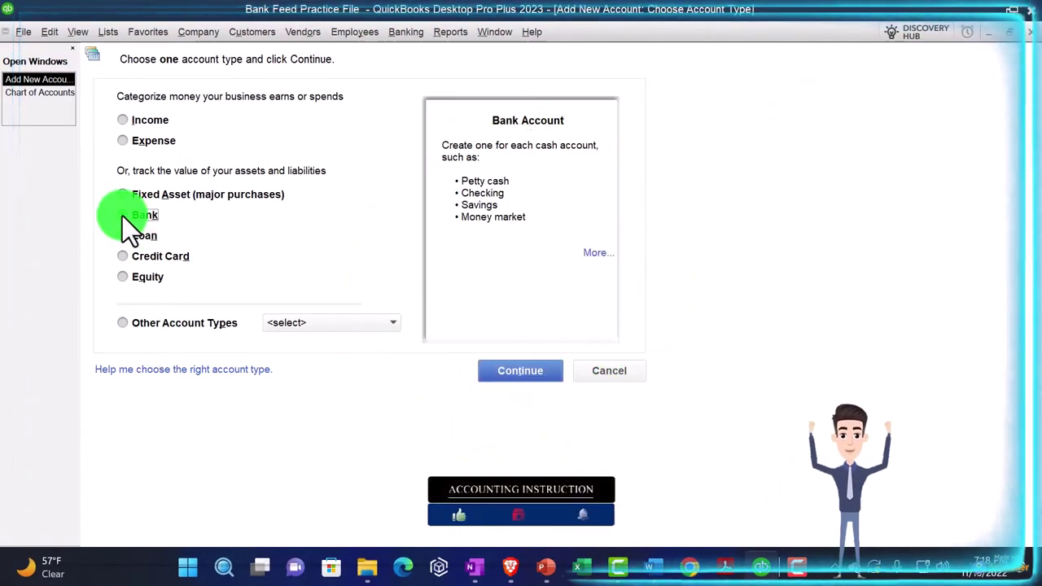
{"action": "left_click", "coordinate": [528, 371]}
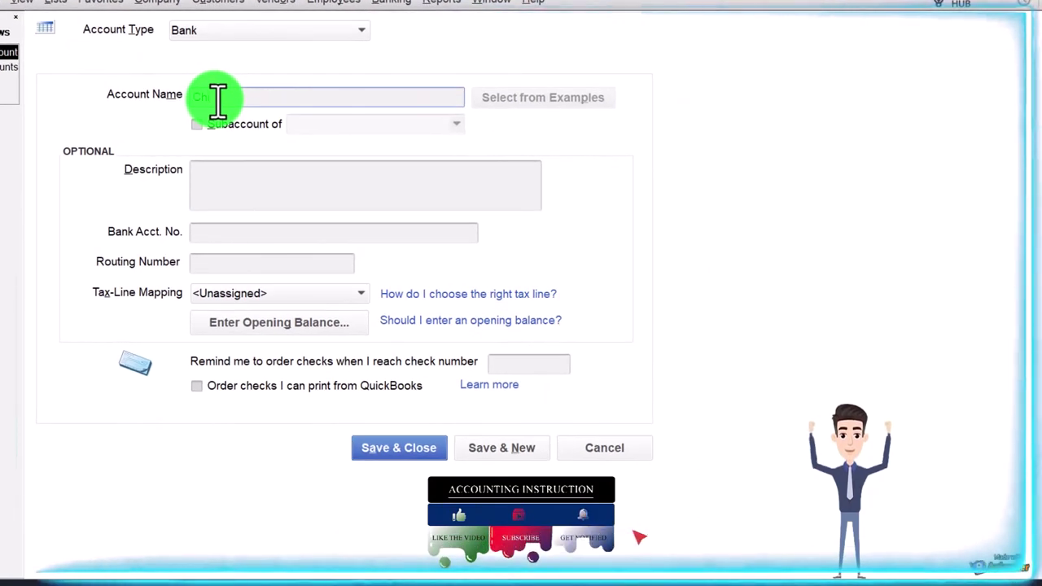
{"action": "type", "text": "Checking A"}
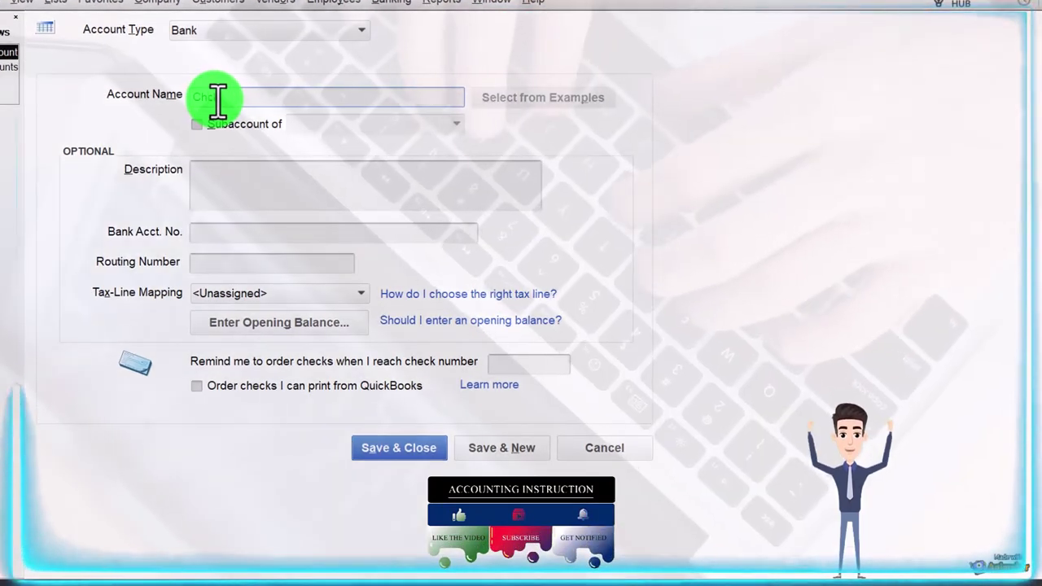
{"action": "type", "text": "ccount"}
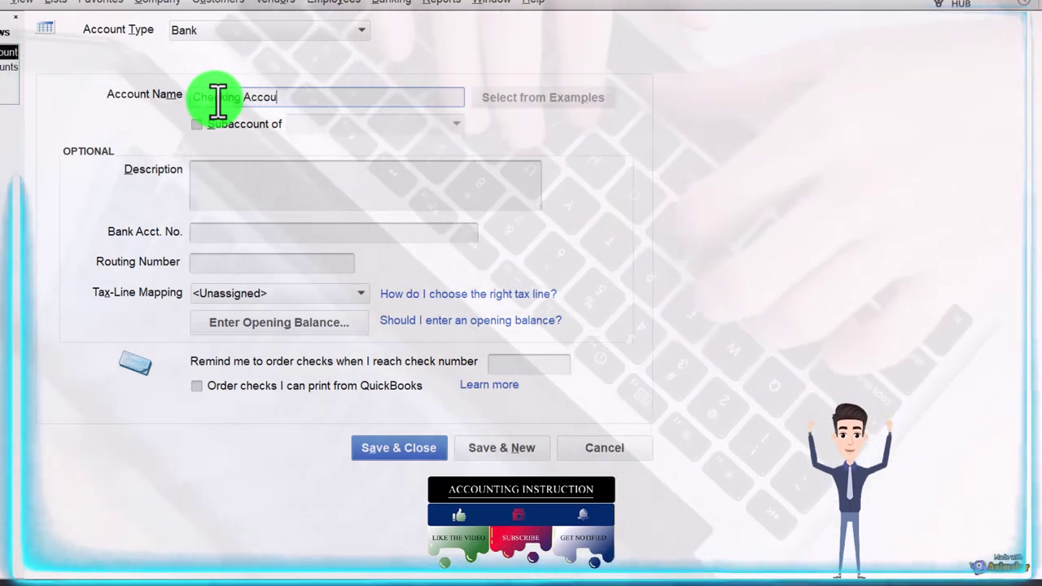
{"action": "key", "text": "Tab"}
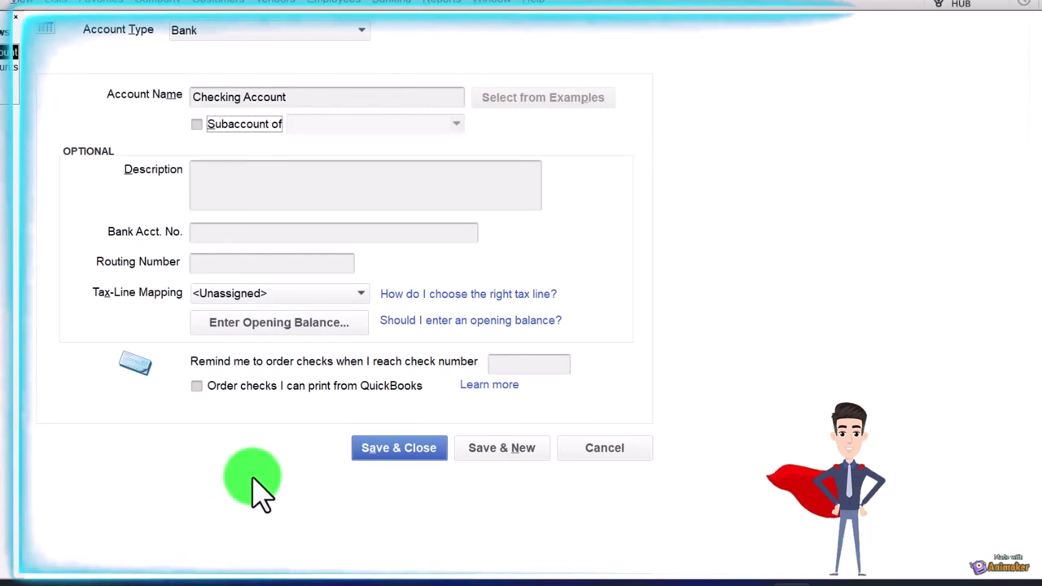
{"action": "left_click", "coordinate": [377, 453]}
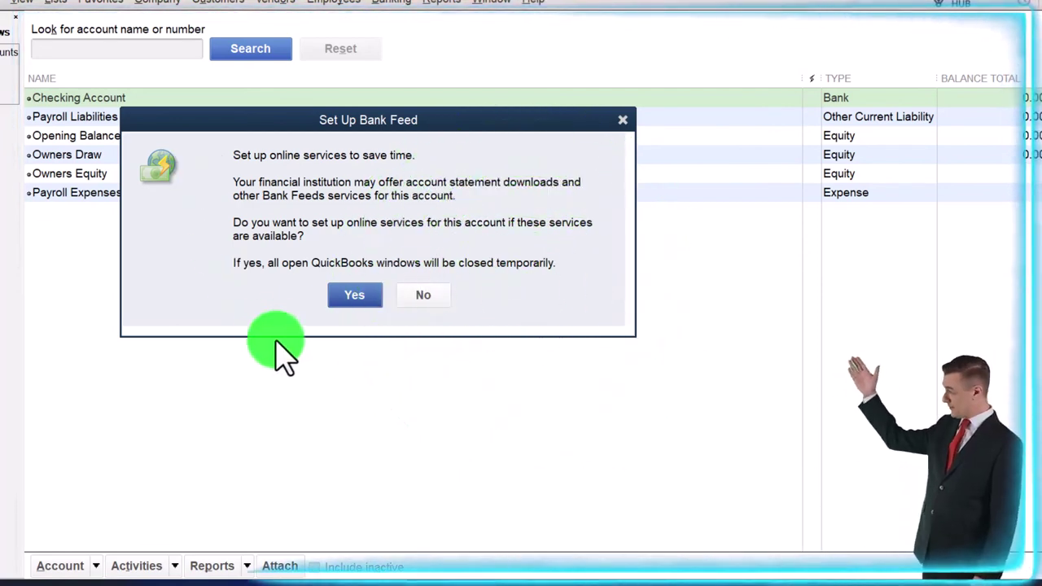
View the bank finder in the new account's bank feed setup, and close it to select Checking Account in the Chart of Accounts
{"action": "left_click", "coordinate": [354, 296]}
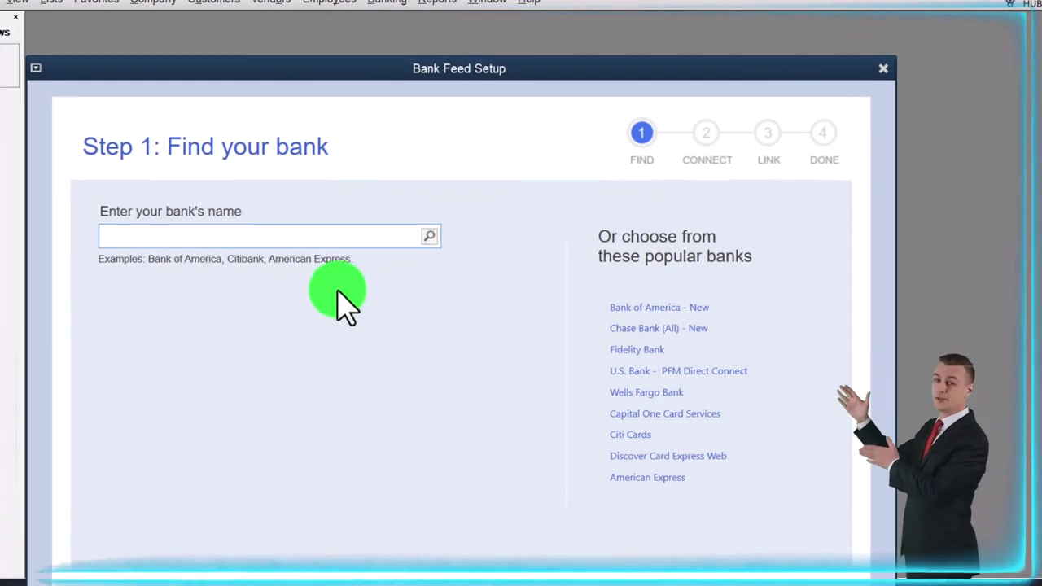
{"action": "left_click", "coordinate": [883, 68]}
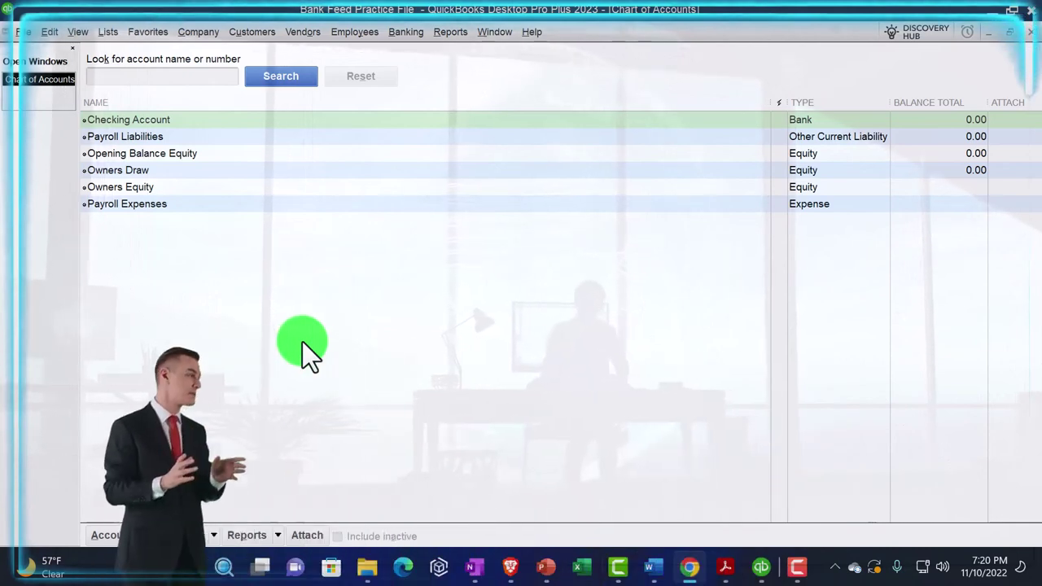
{"action": "left_click", "coordinate": [279, 121]}
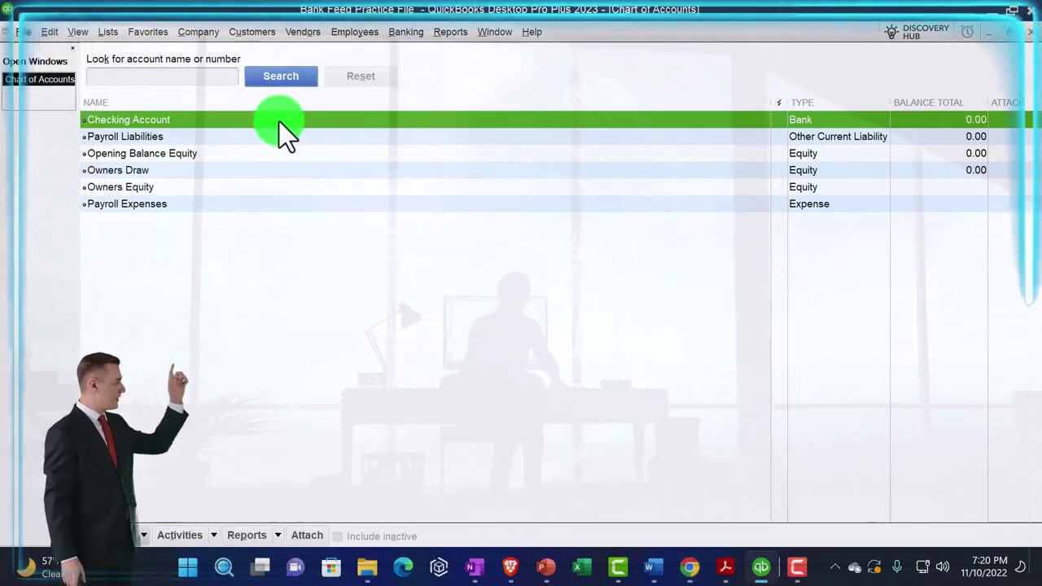